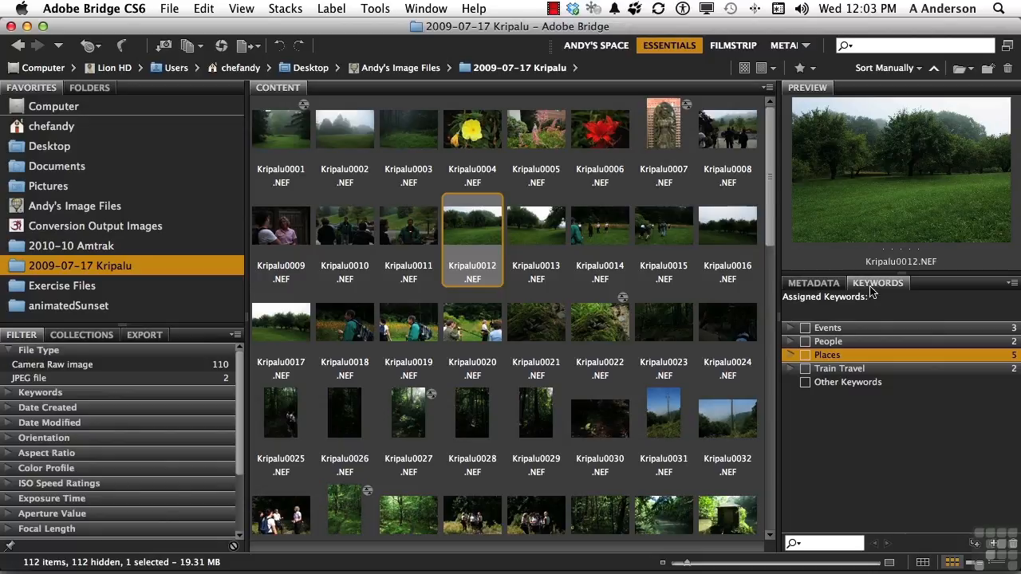
# Step: Create a sub keyword named Kripalu within the Places keyword group
pyautogui.click(789, 355)
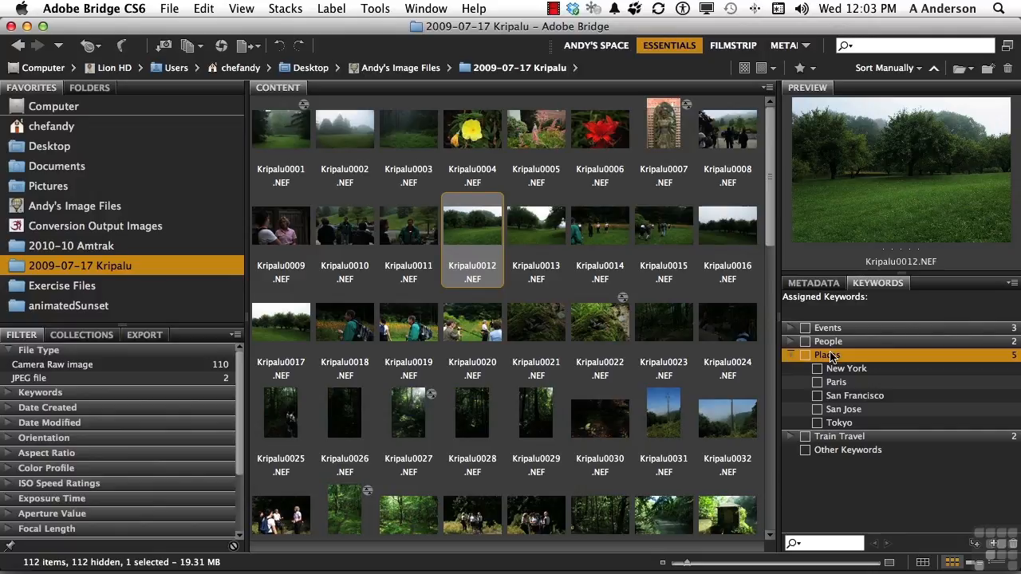
pyautogui.click(974, 545)
pyautogui.write('Kripalu')
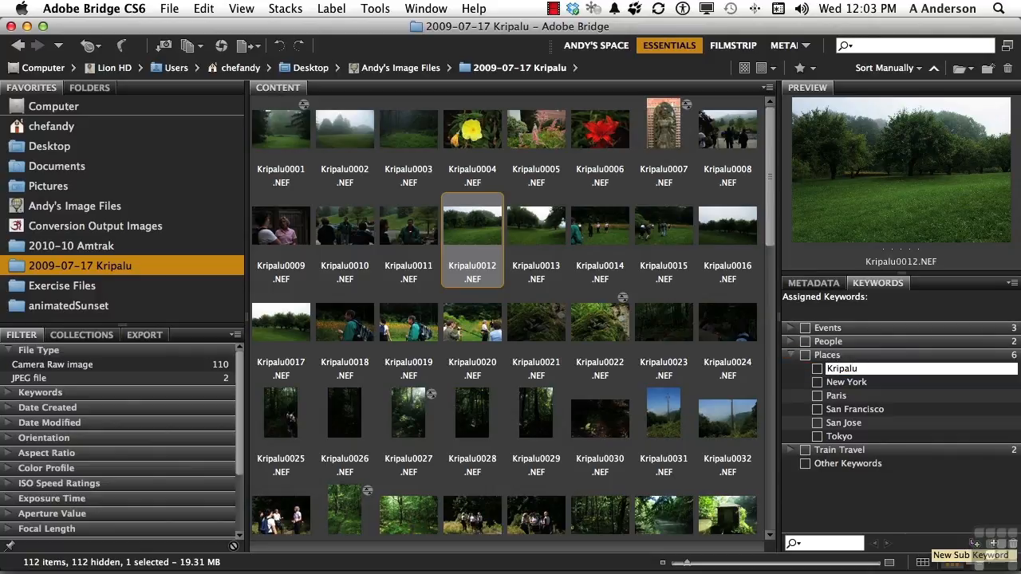
# Step: Assign the Kripalu keyword to all the images in the 2009-07-17 Kripalu folder
pyautogui.click(606, 451)
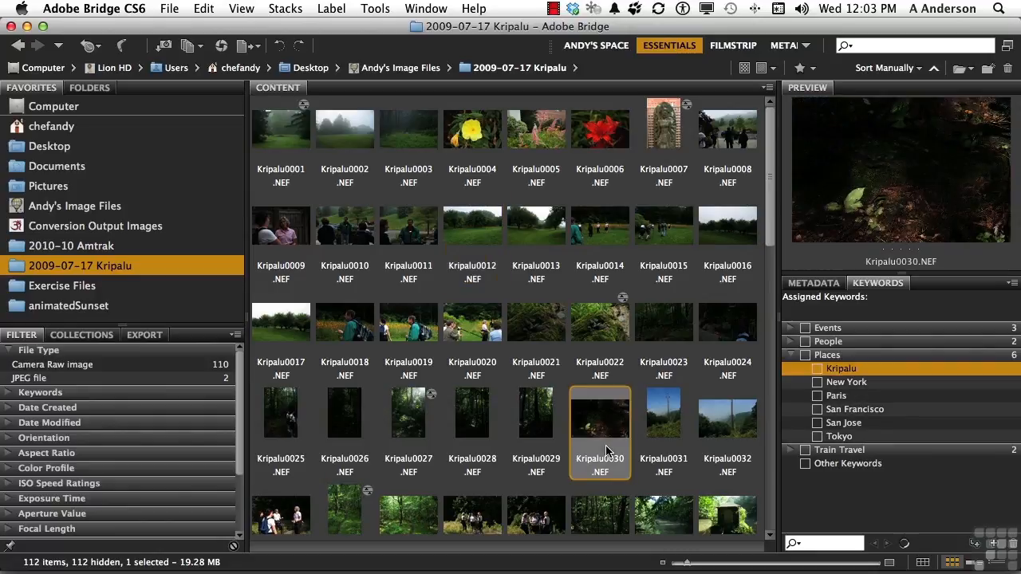
pyautogui.hotkey('ctrl', 'a')
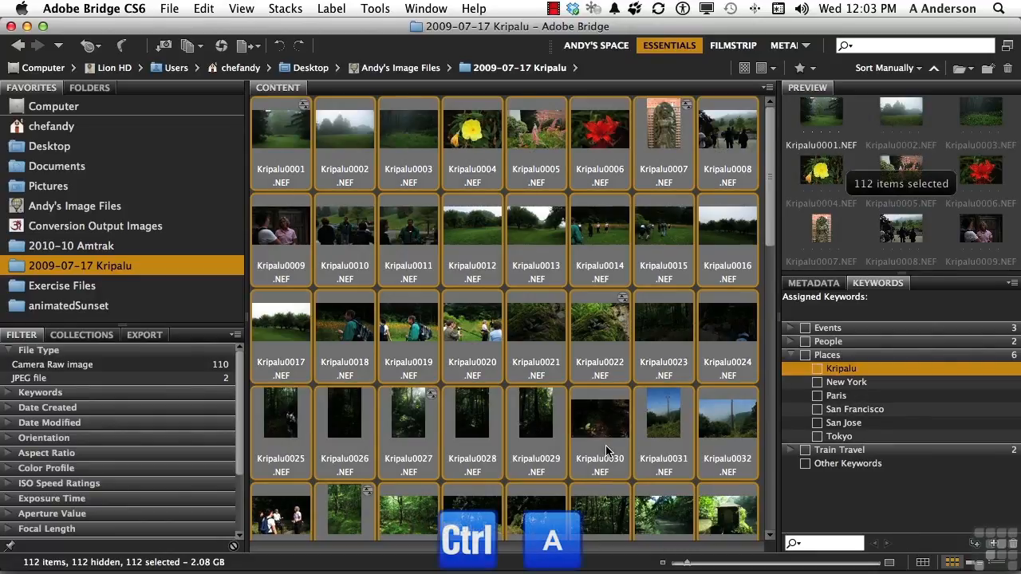
pyautogui.click(817, 369)
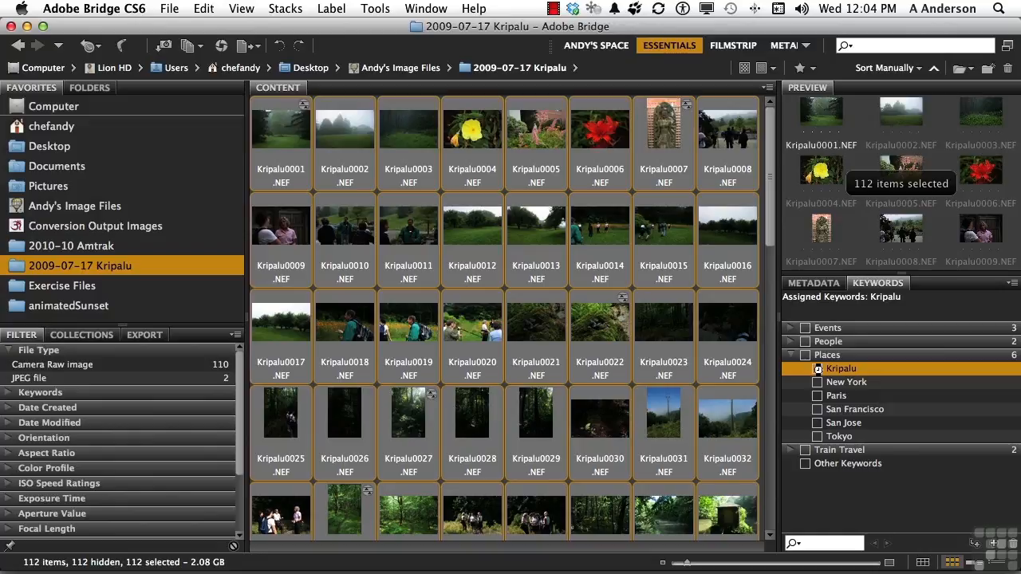
# Step: Display the metadata of the single image Kripalu0023.NEF
pyautogui.click(808, 287)
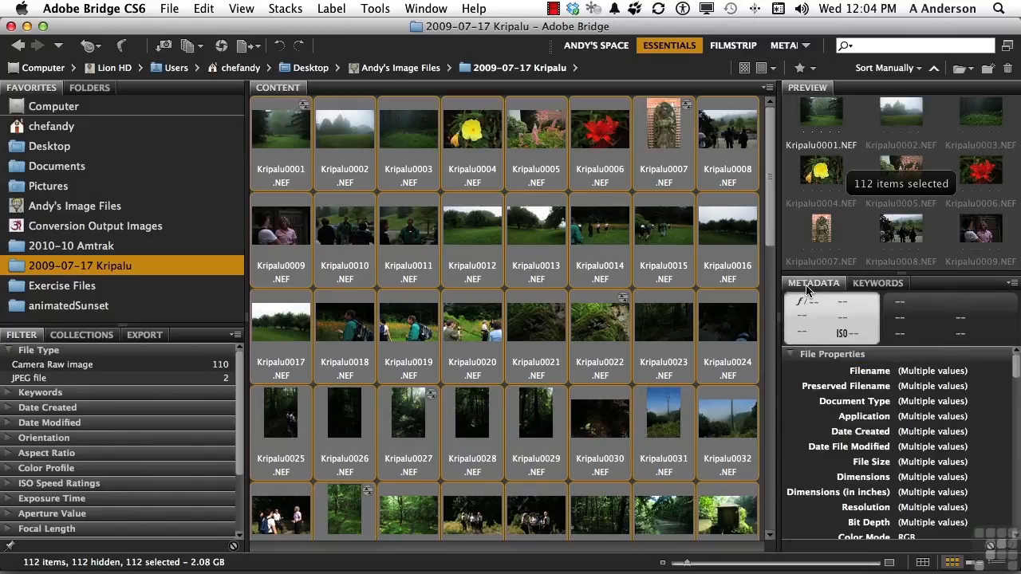
pyautogui.keyDown('shift'); pyautogui.click(588, 337); pyautogui.keyUp('shift')
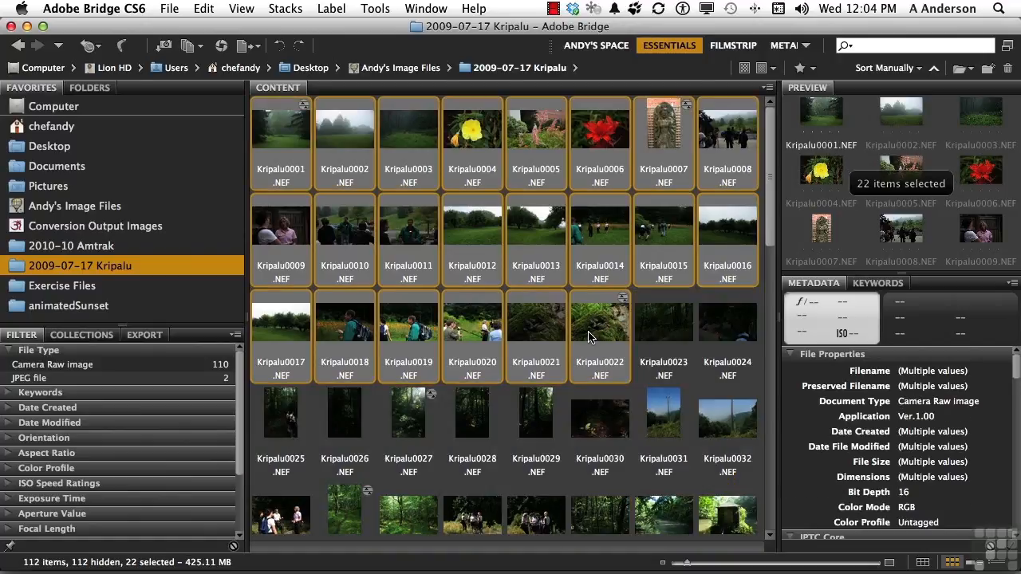
pyautogui.click(655, 348)
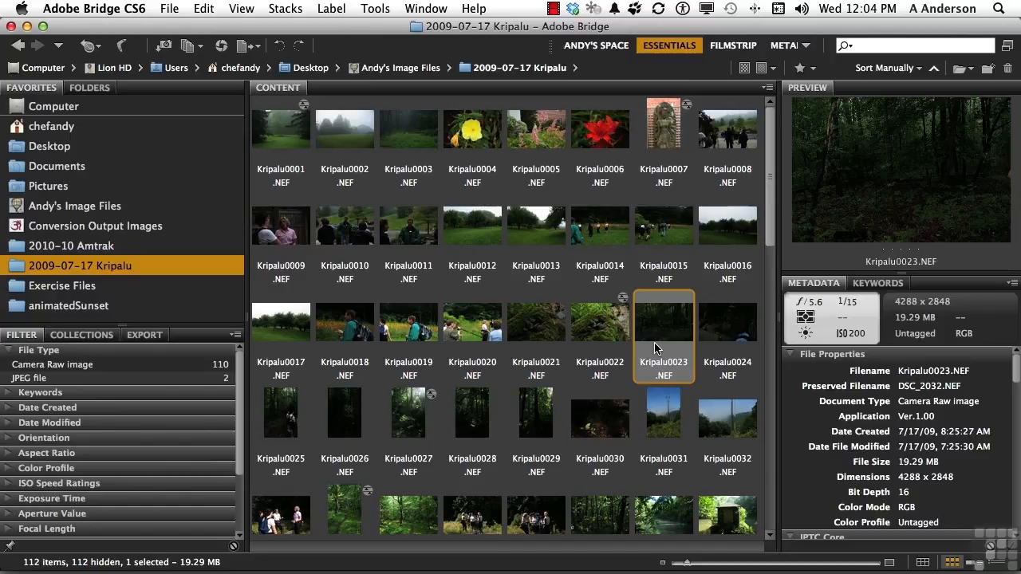
# Step: Start a new metadata template from the selected image and name it Kripalu Shoot
pyautogui.click(928, 337)
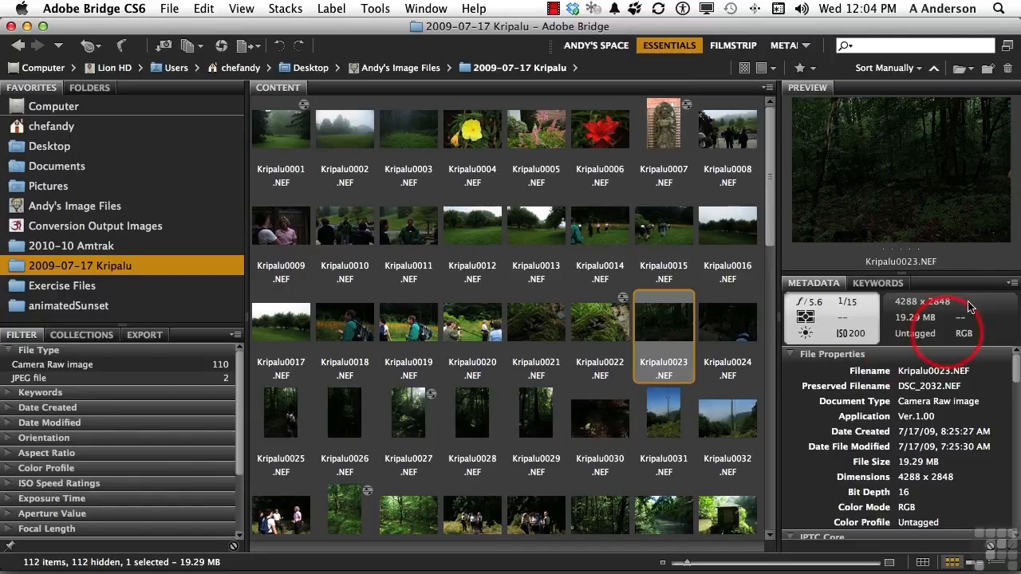
pyautogui.click(1011, 285)
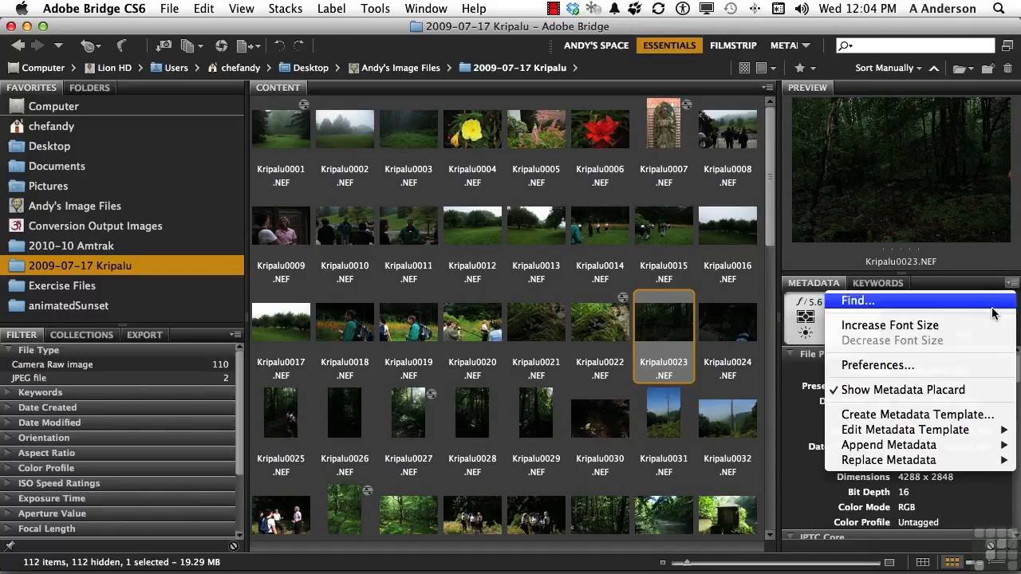
pyautogui.moveTo(943, 435)
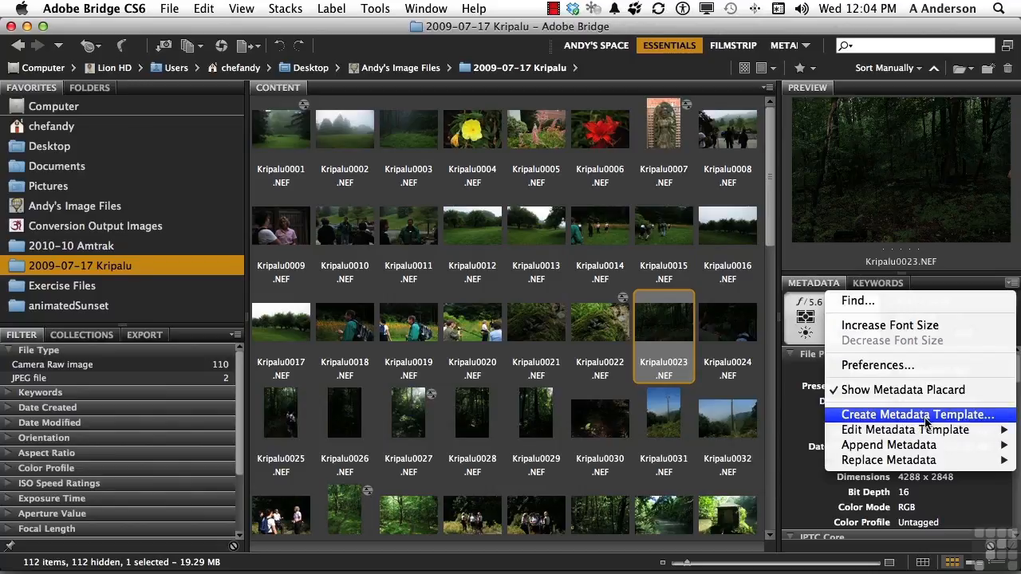
pyautogui.click(926, 415)
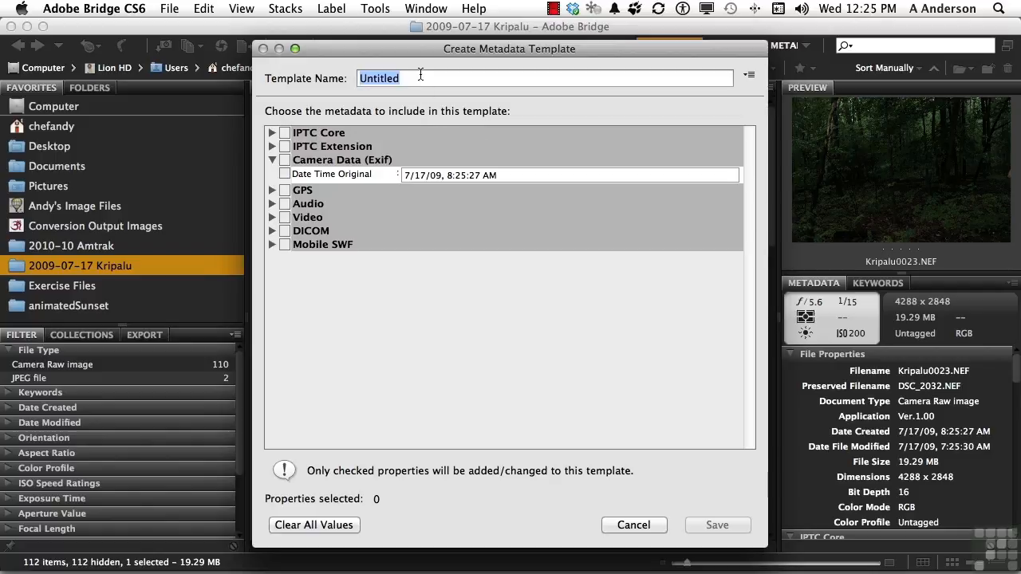
pyautogui.write('Kripalu Shoot')
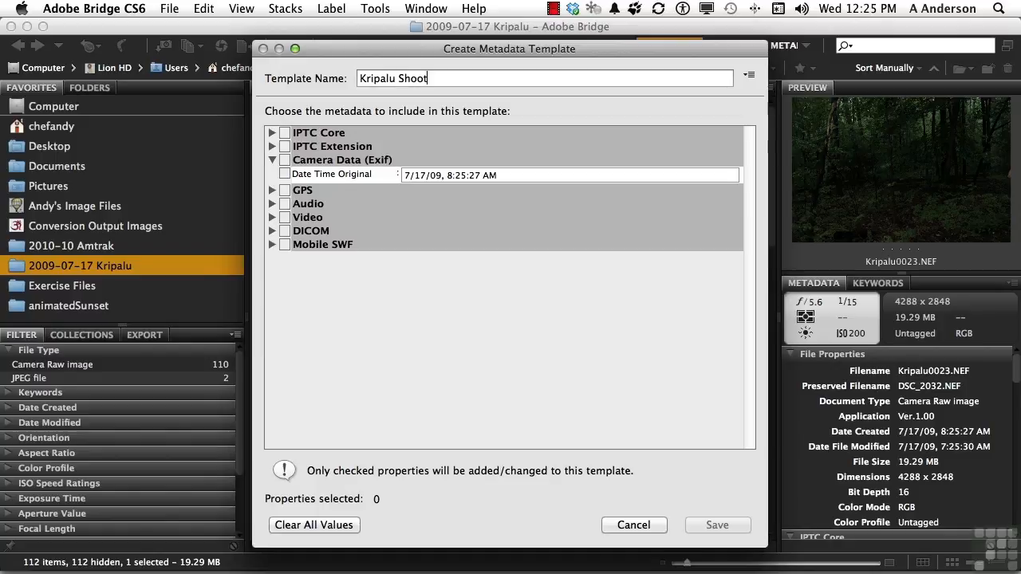
# Step: In the template's IPTC Core data, set the creator city to Kripalu, state/province to MA and country to USA
pyautogui.click(272, 133)
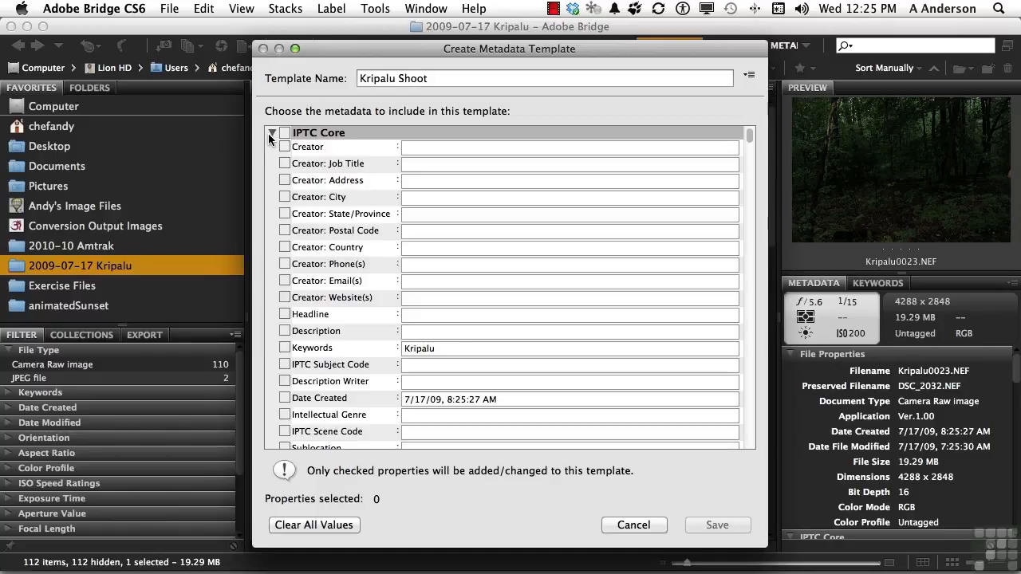
pyautogui.click(420, 196)
pyautogui.write('Kripalu')
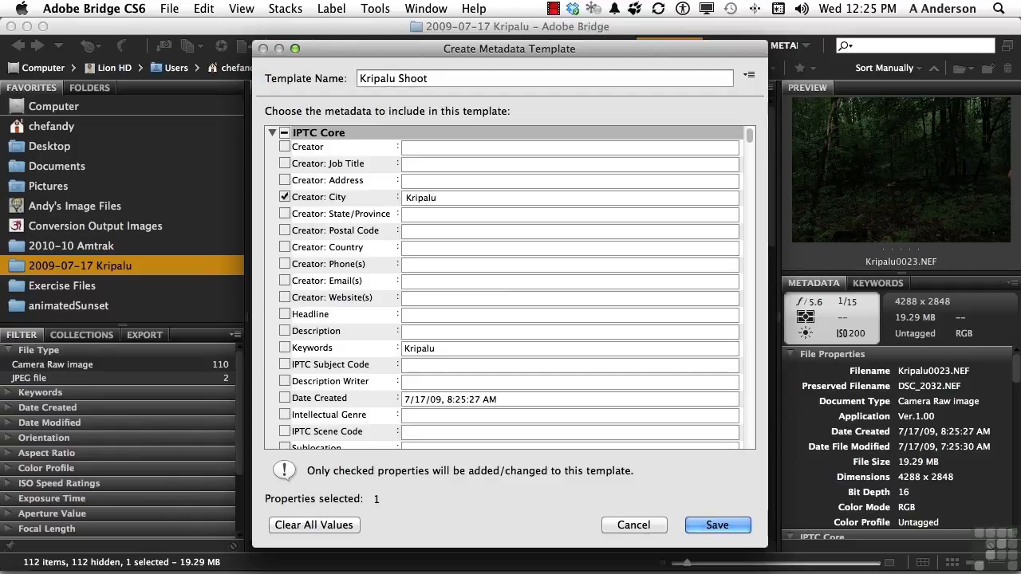
pyautogui.click(426, 213)
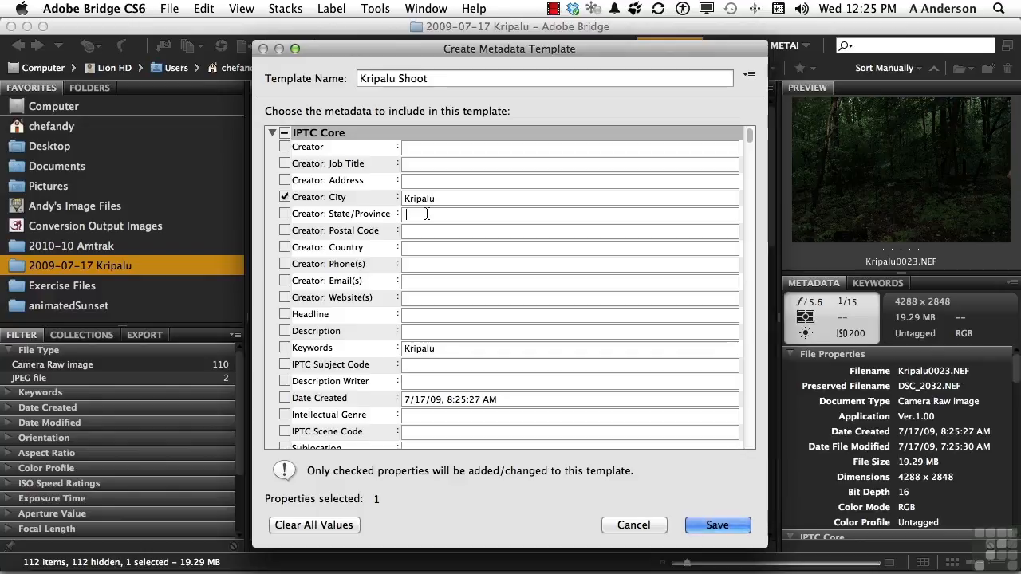
pyautogui.write('MA')
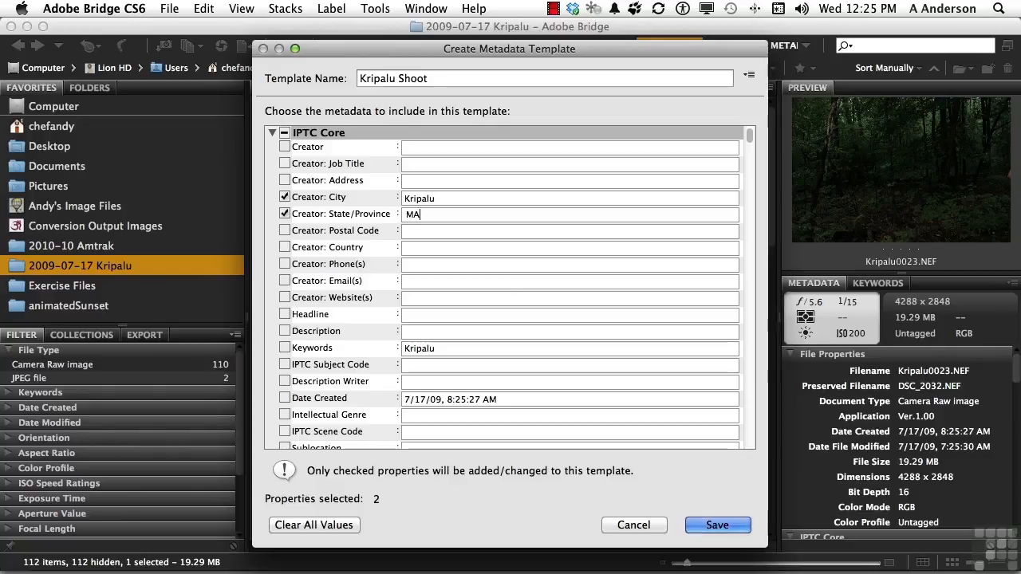
pyautogui.click(427, 249)
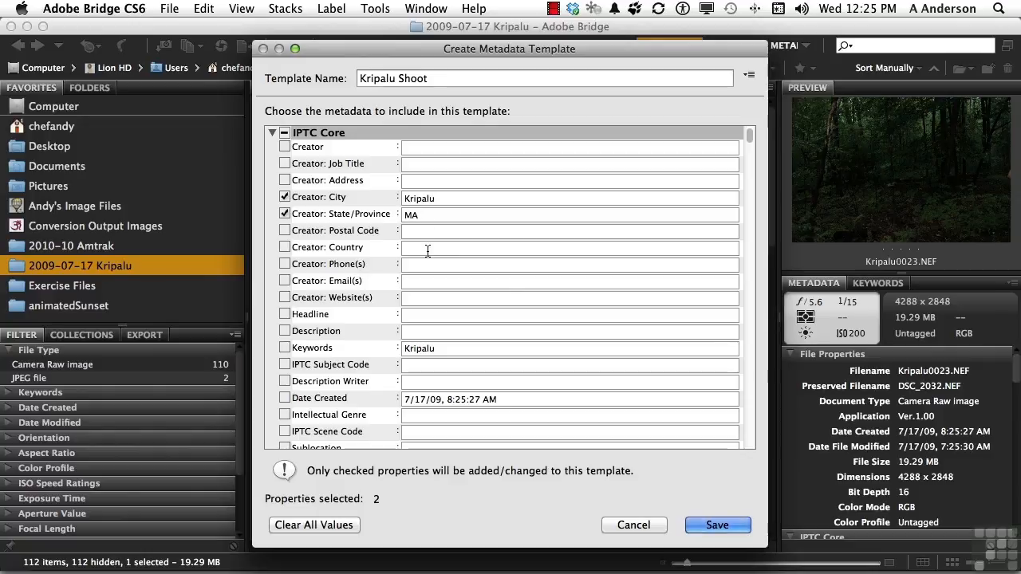
pyautogui.write('USA')
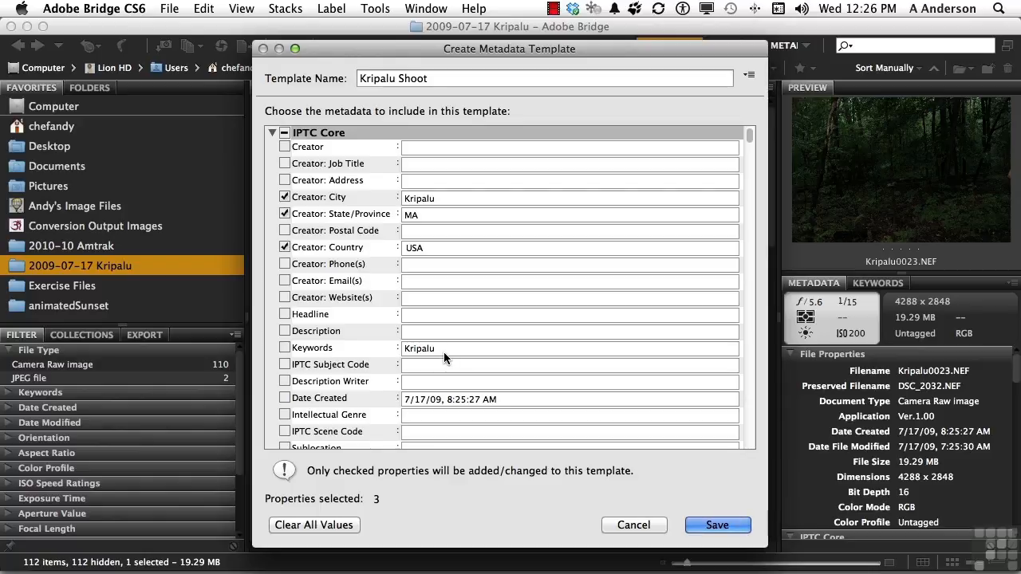
# Step: Set the template's GPS altitude to 600 m and save the template
pyautogui.click(271, 132)
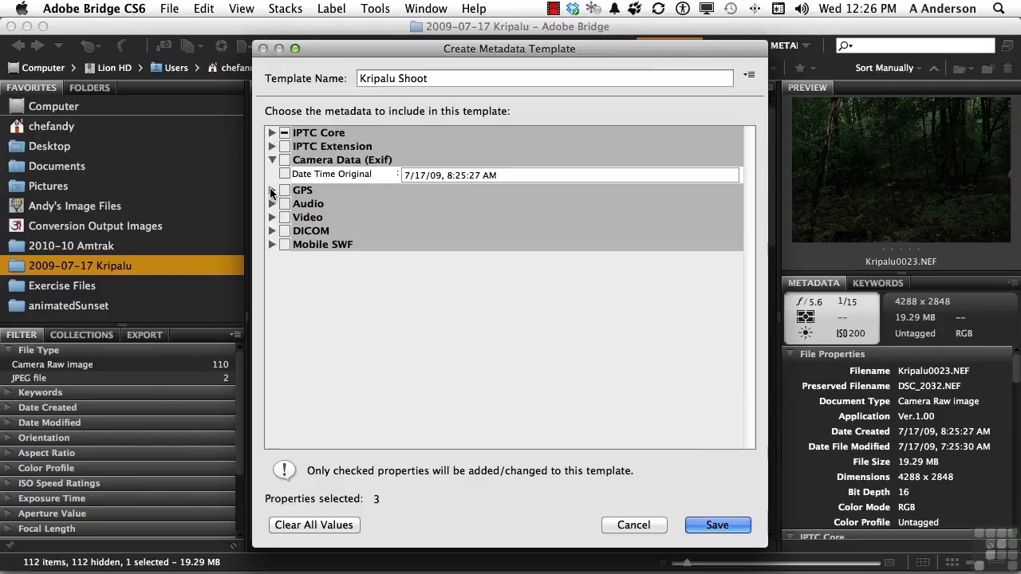
pyautogui.click(272, 190)
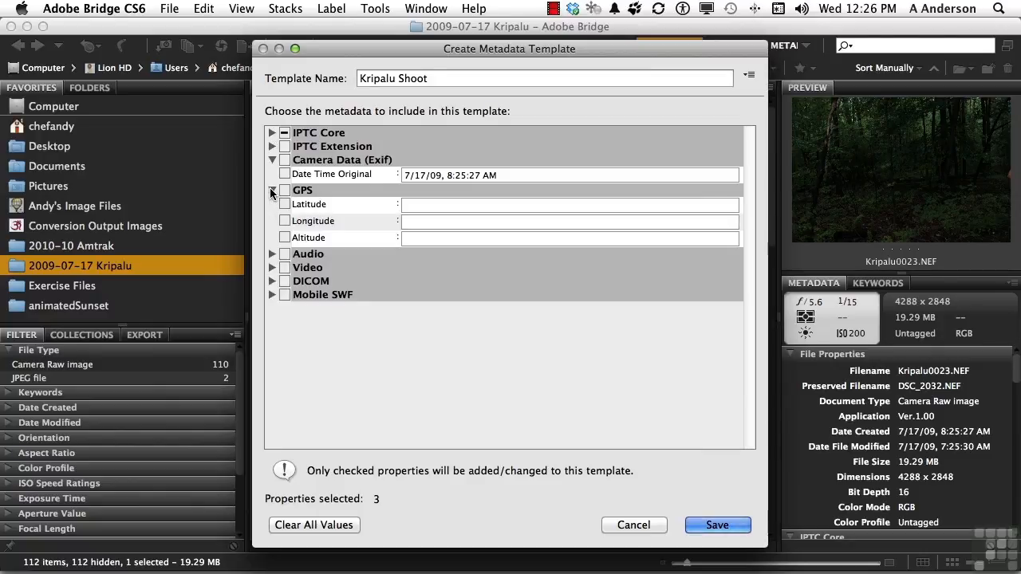
pyautogui.click(435, 237)
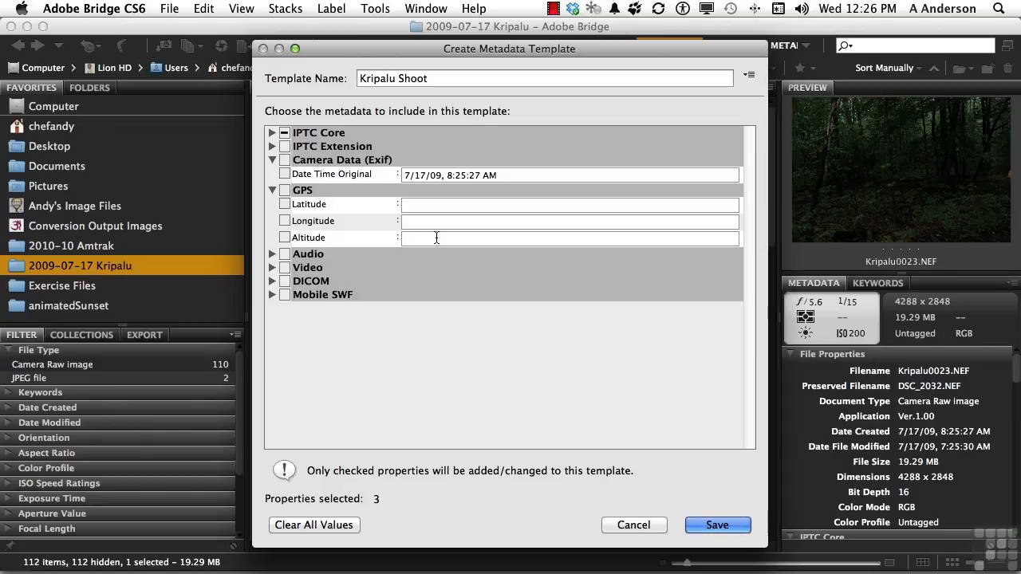
pyautogui.write('600')
pyautogui.press('Tab')
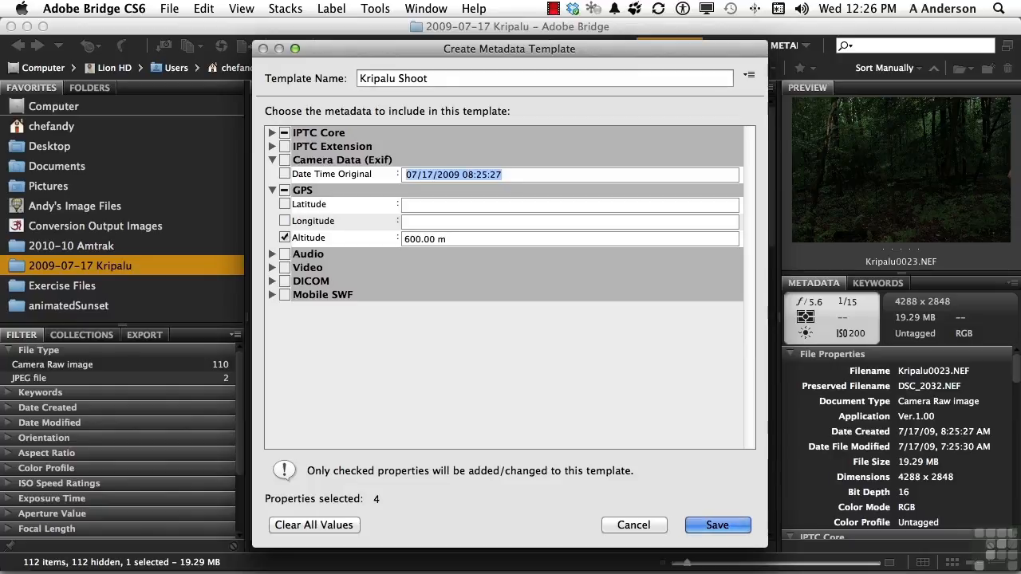
pyautogui.click(712, 525)
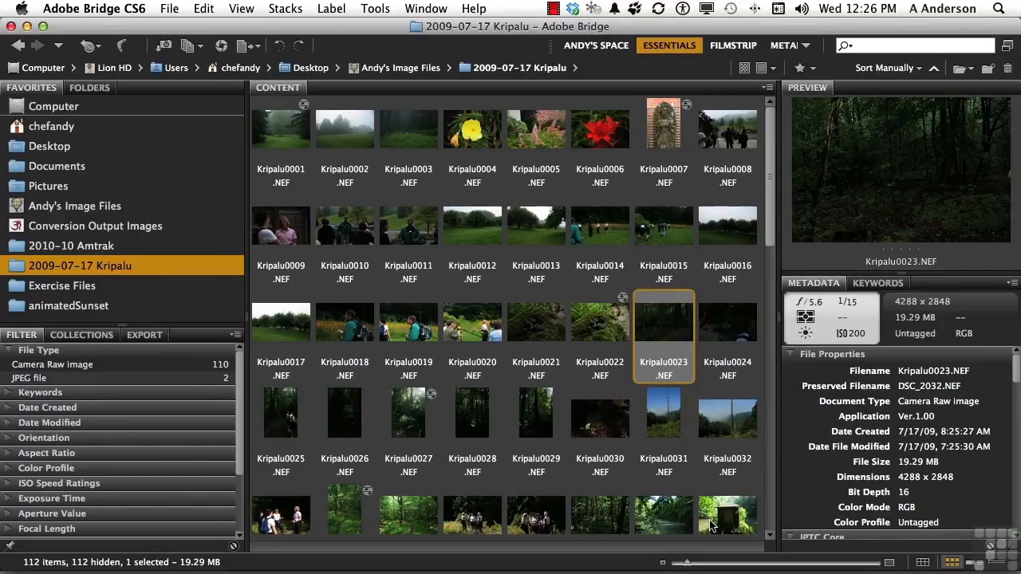
# Step: Append the Kripalu Shoot metadata template to all the images in the folder
pyautogui.click(1012, 284)
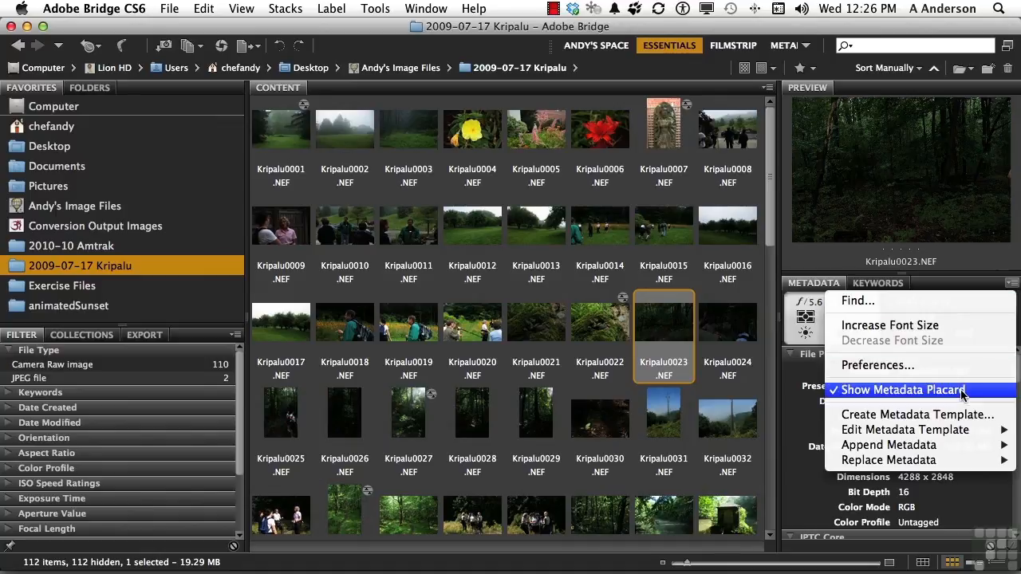
pyautogui.moveTo(944, 451)
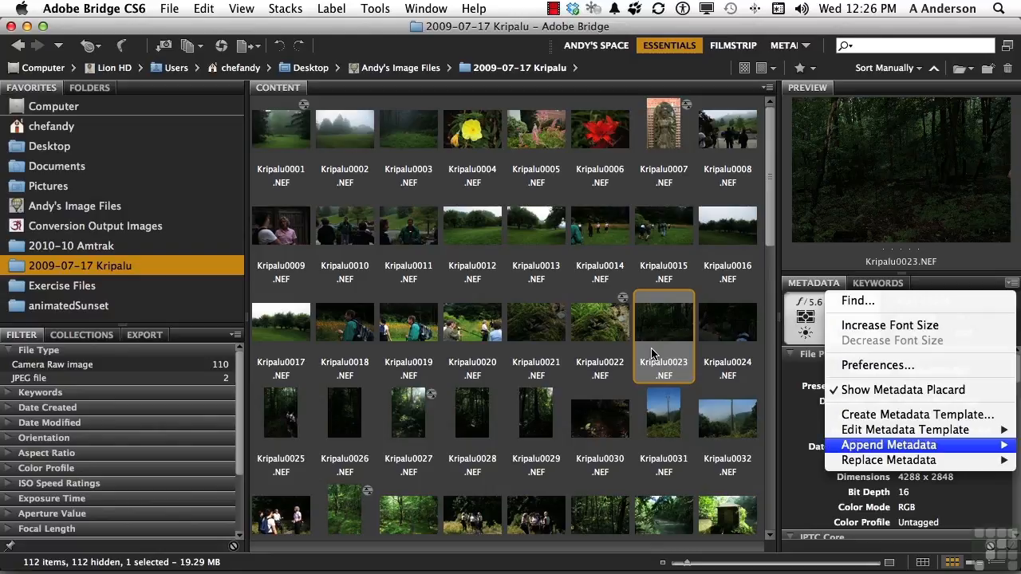
pyautogui.press('super+a')
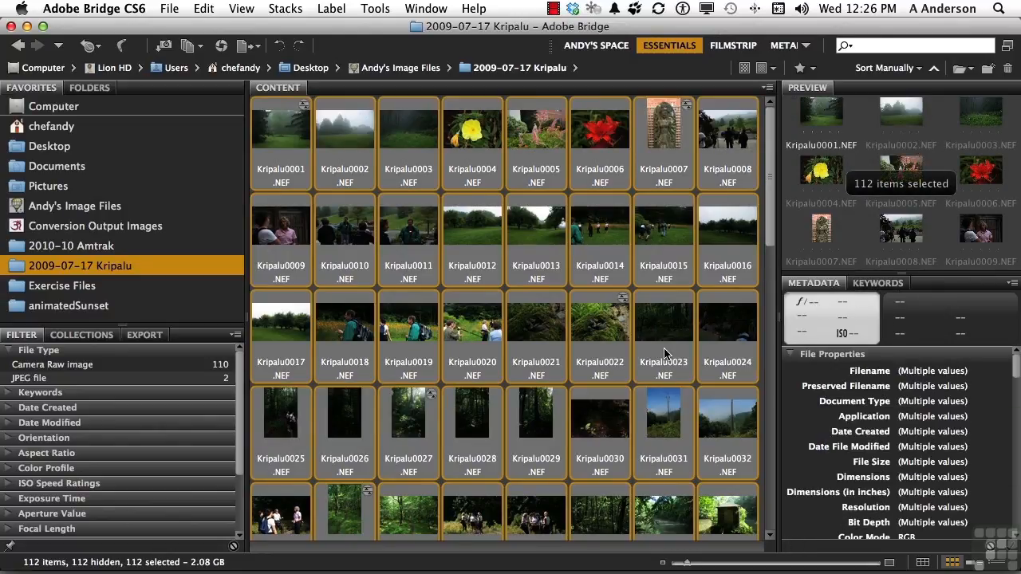
pyautogui.click(1012, 283)
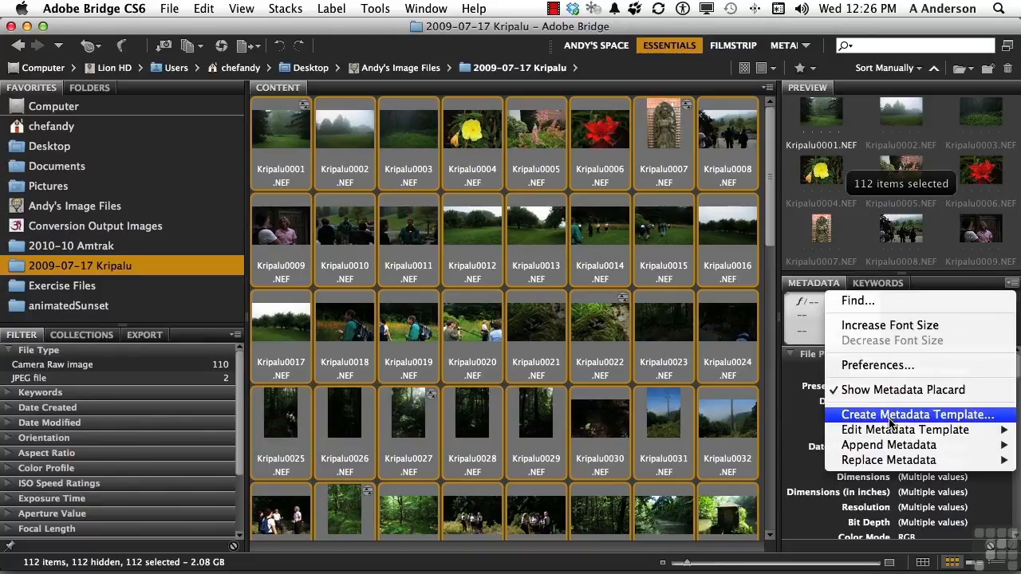
pyautogui.moveTo(892, 468)
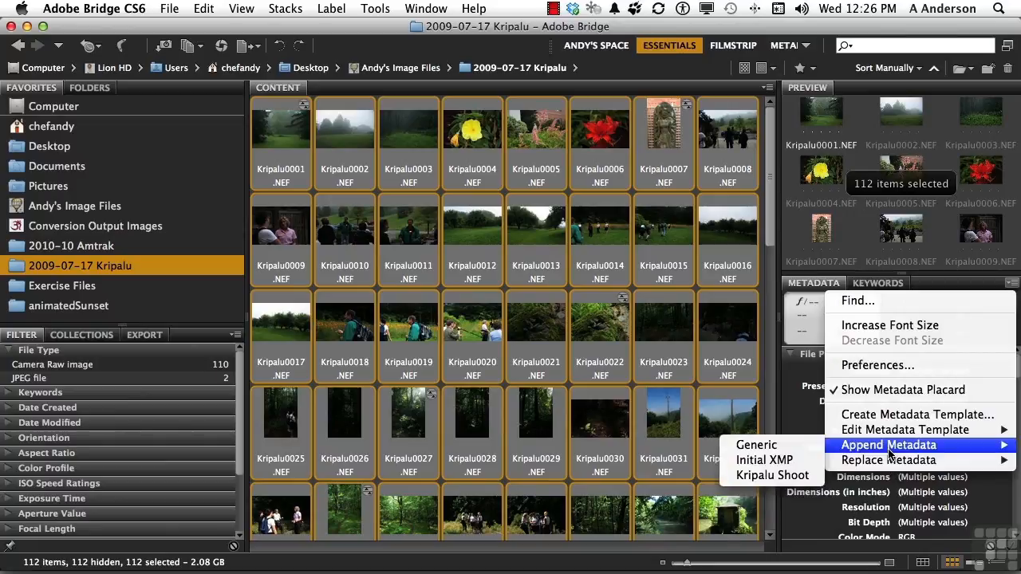
pyautogui.click(802, 477)
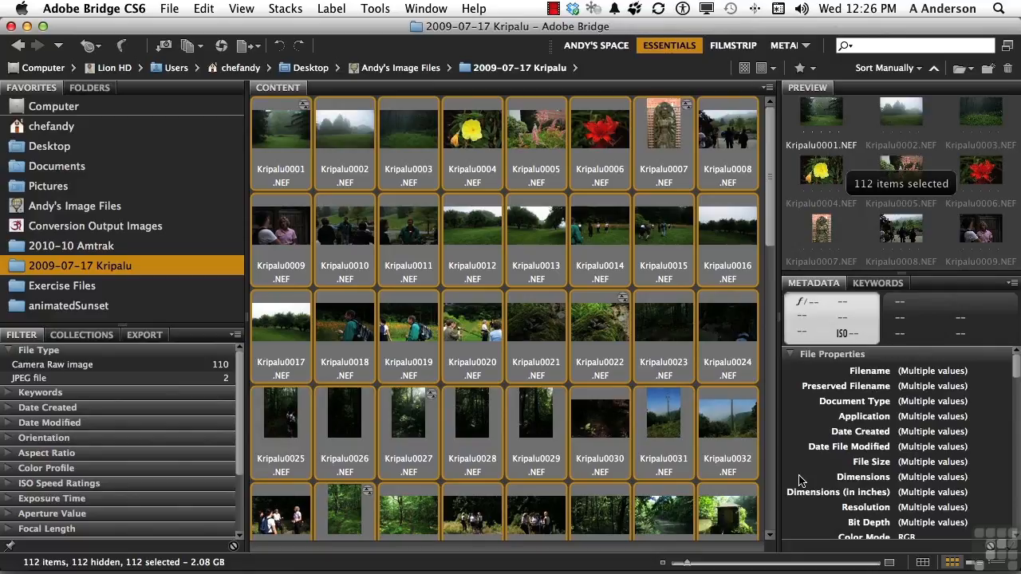